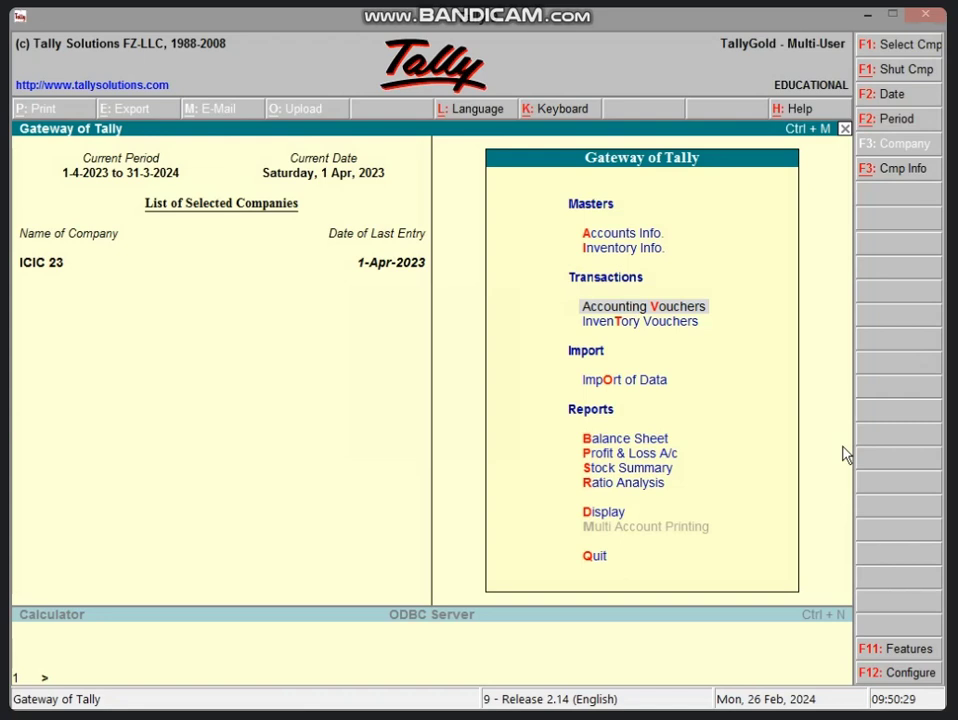
Step: Create a RENT A/C ledger under Indirect Incomes from a new payment voucher, leaving inventory values unaffected, and abandon the voucher
{"action": "key", "text": "Return"}
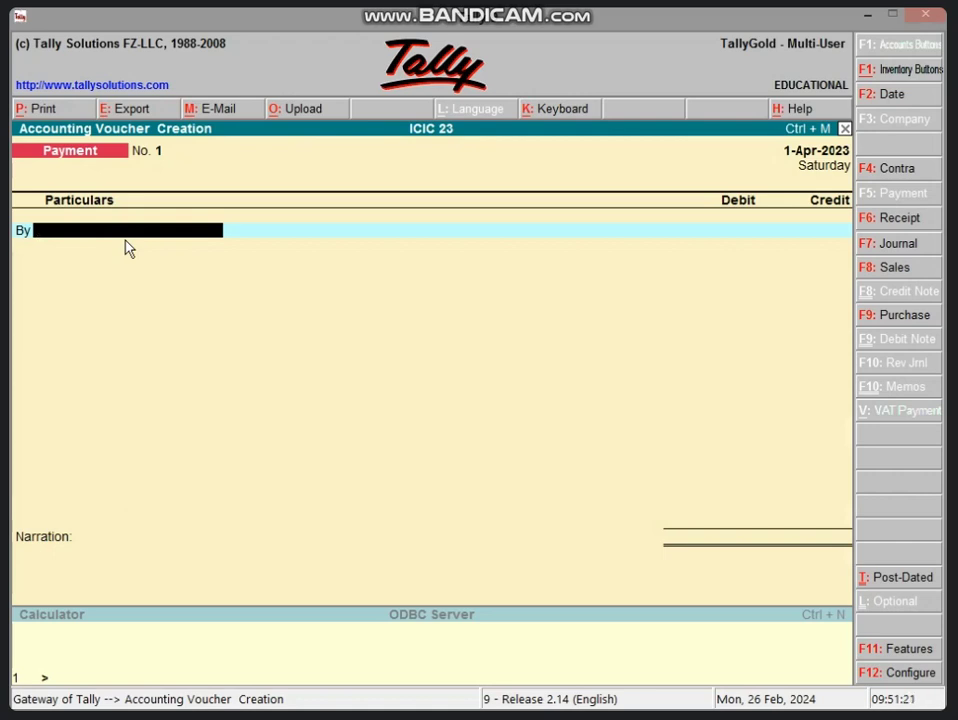
{"action": "key", "text": "alt+c"}
{"action": "type", "text": "RE"}
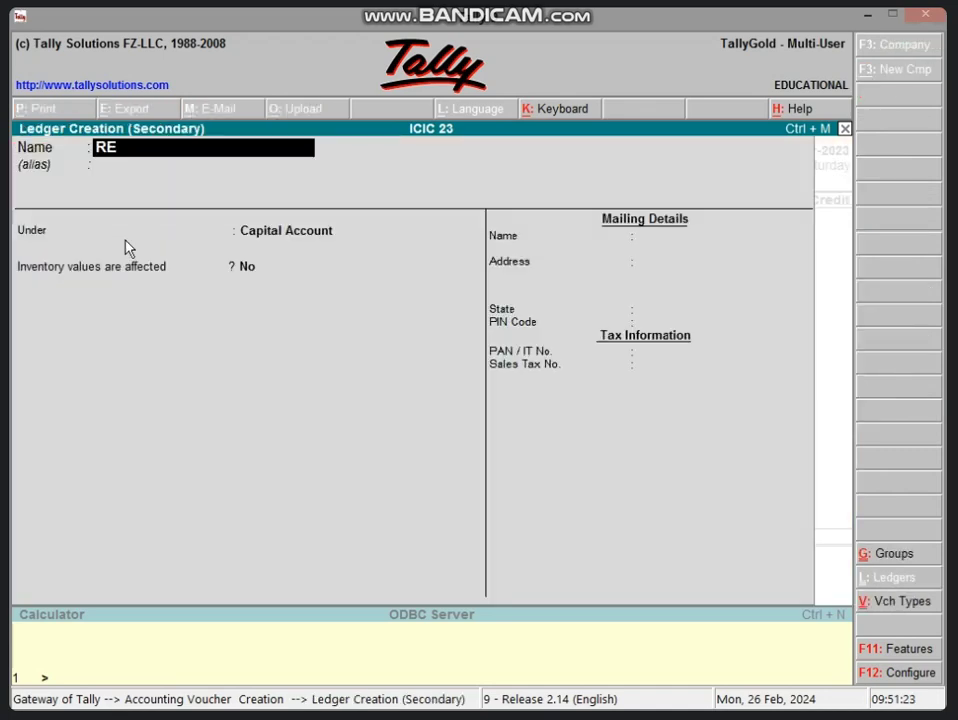
{"action": "type", "text": "NT A/C"}
{"action": "key", "text": "Return"}
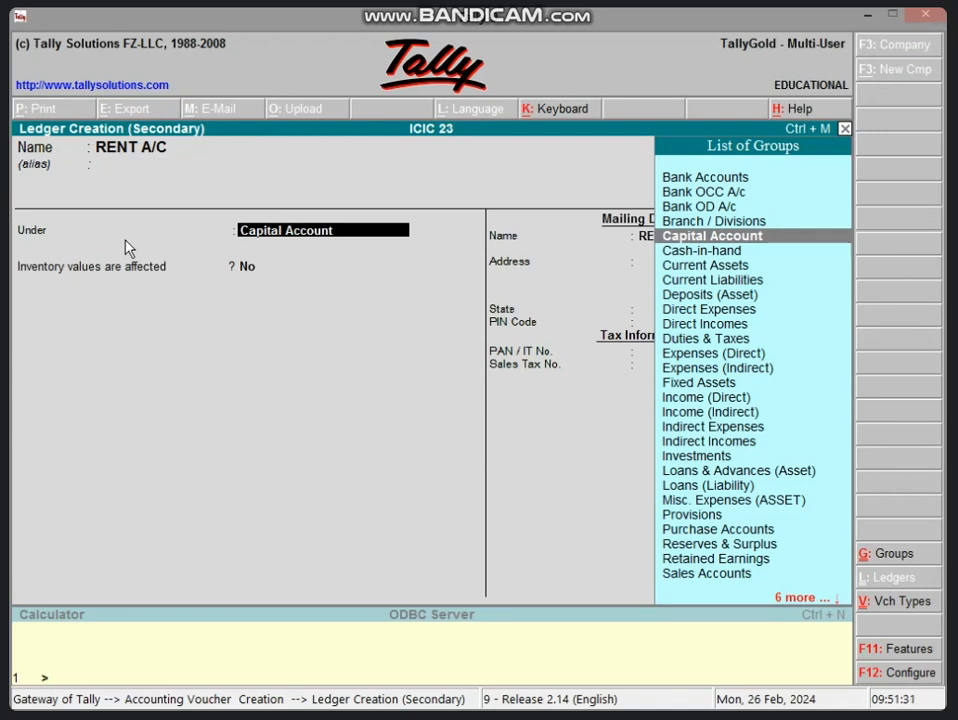
{"action": "type", "text": "I"}
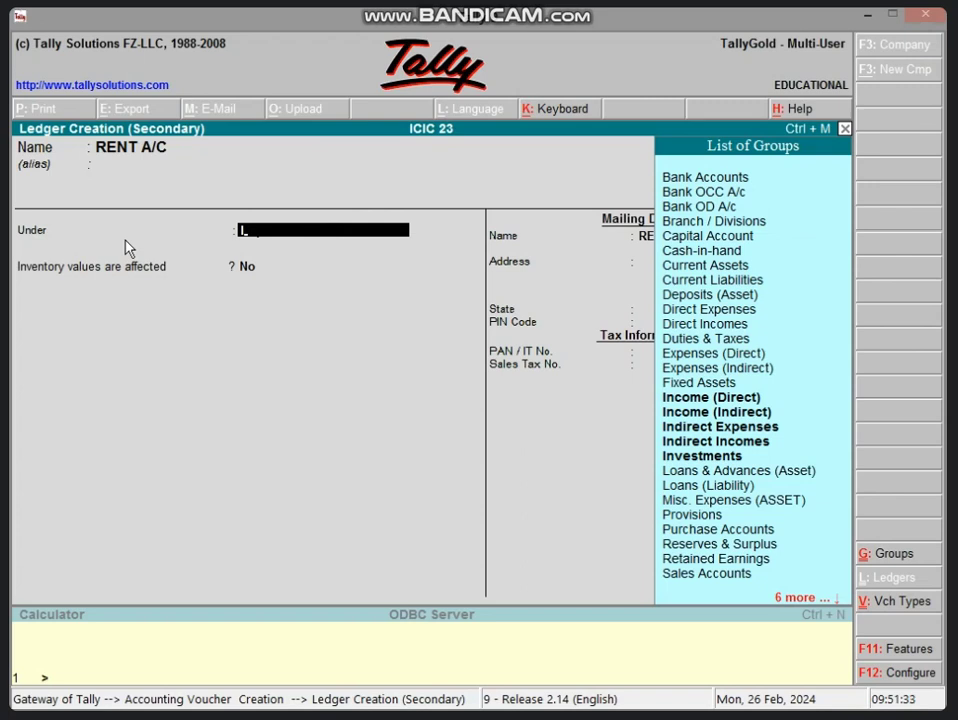
{"action": "key", "text": "Down"}
{"action": "key", "text": "Return"}
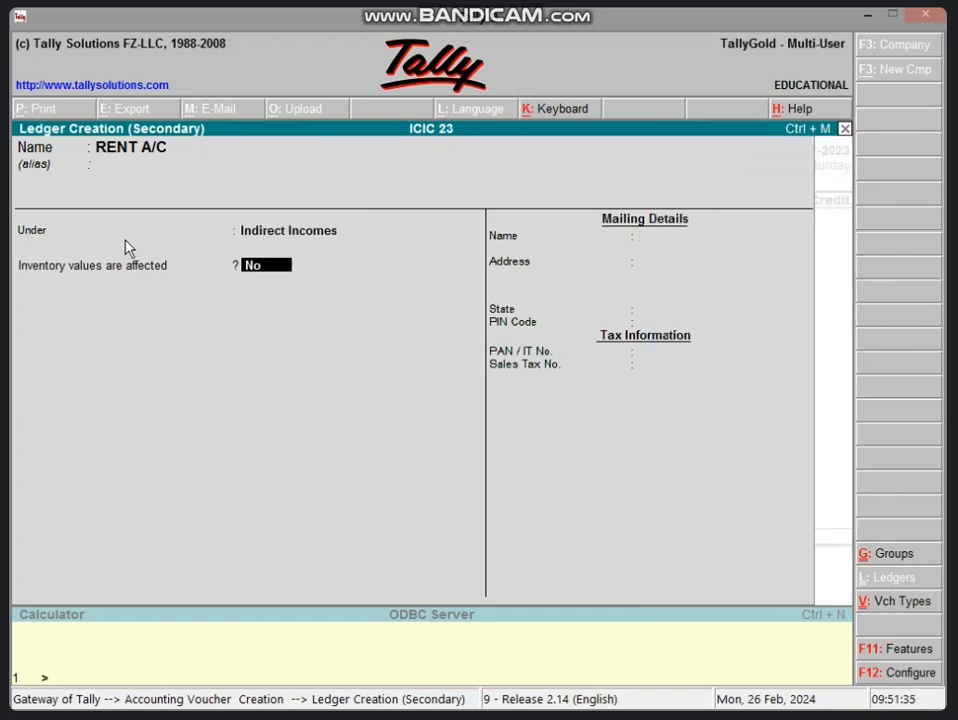
{"action": "key", "text": "Return"}
{"action": "key", "text": "Return"}
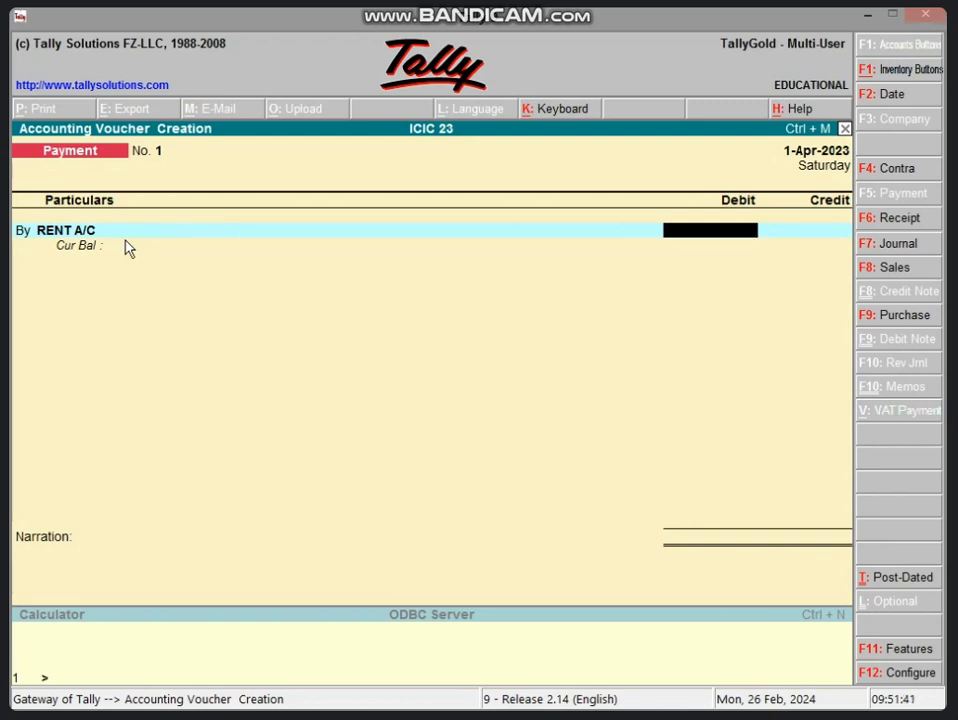
{"action": "key", "text": "Escape"}
{"action": "key", "text": "y"}
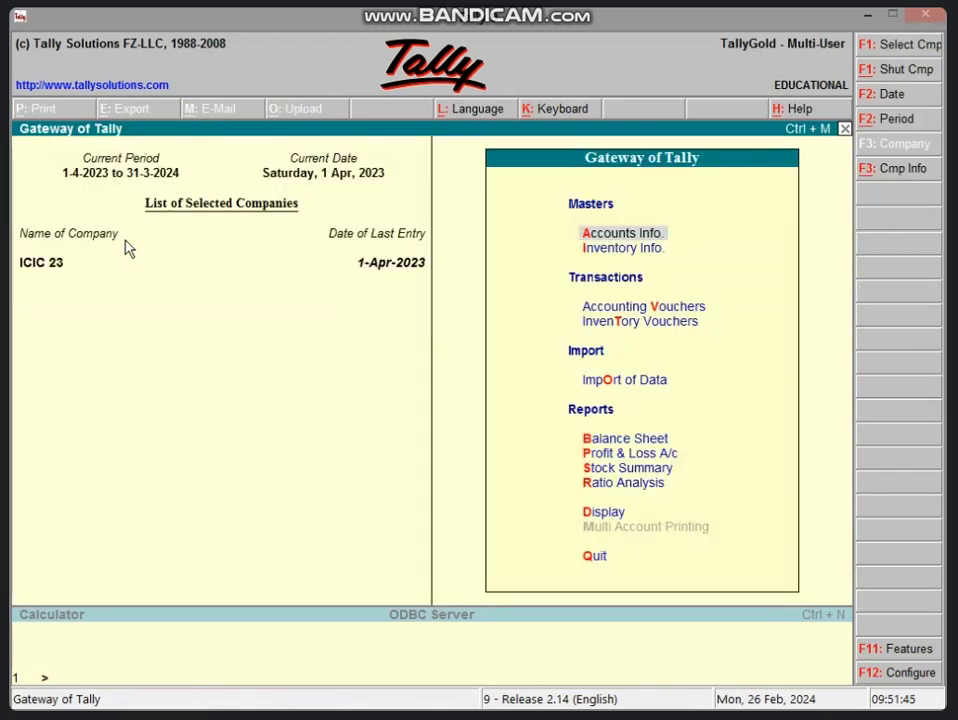
Step: Alter the RENT A/C ledger so it falls under Indirect Expenses and save it
{"action": "key", "text": "a"}
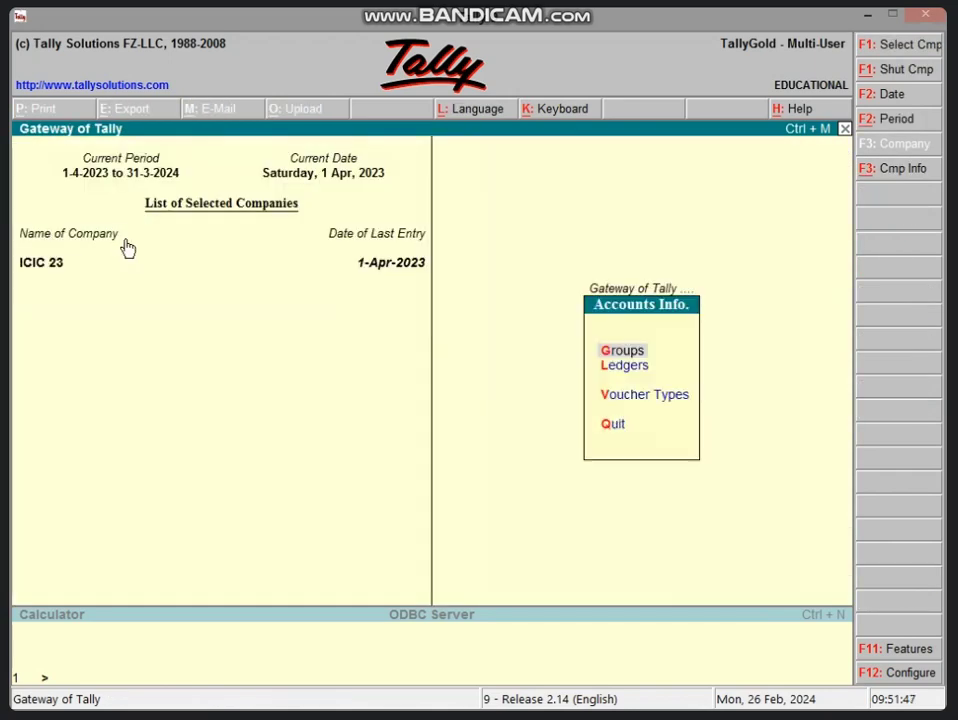
{"action": "key", "text": "l"}
{"action": "type", "text": "d"}
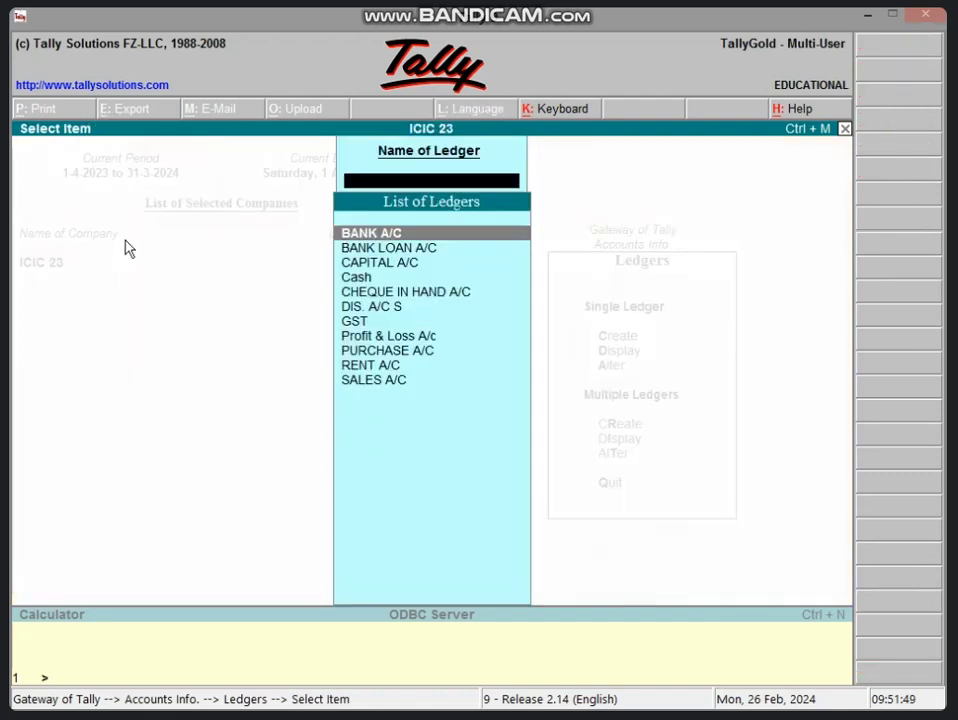
{"action": "type", "text": "RE"}
{"action": "key", "text": "Return"}
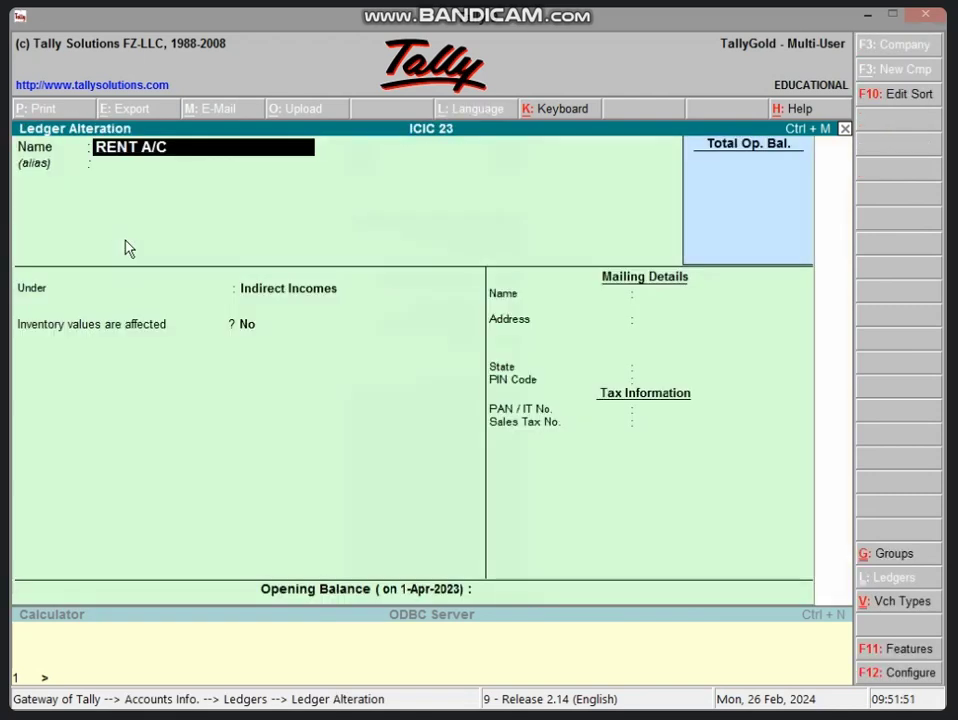
{"action": "key", "text": "Return"}
{"action": "key", "text": "Return"}
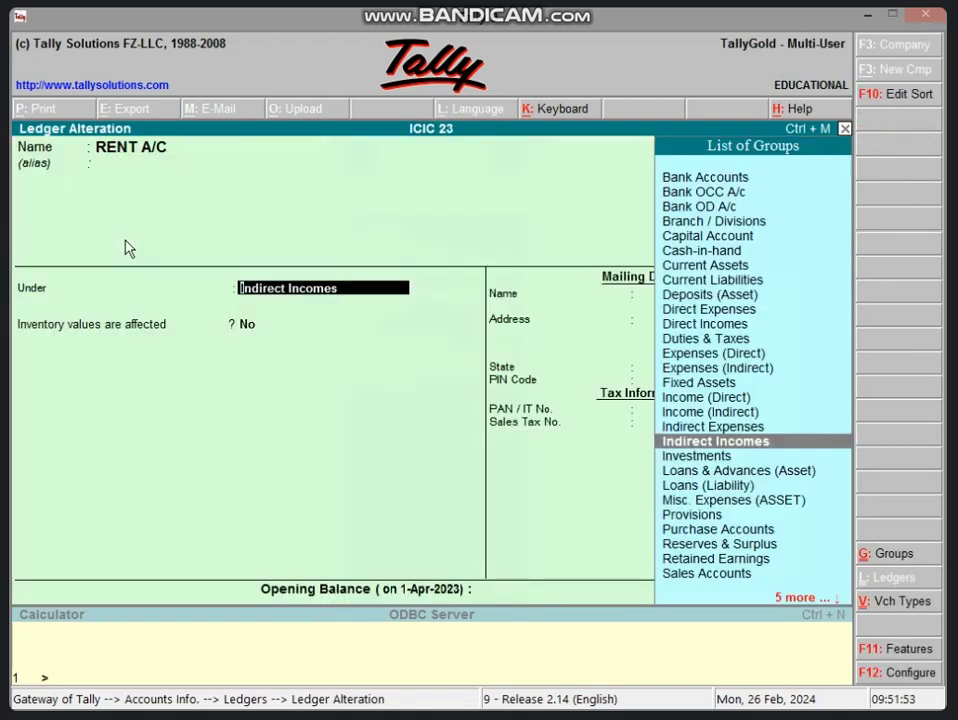
{"action": "key", "text": "Up"}
{"action": "key", "text": "Return"}
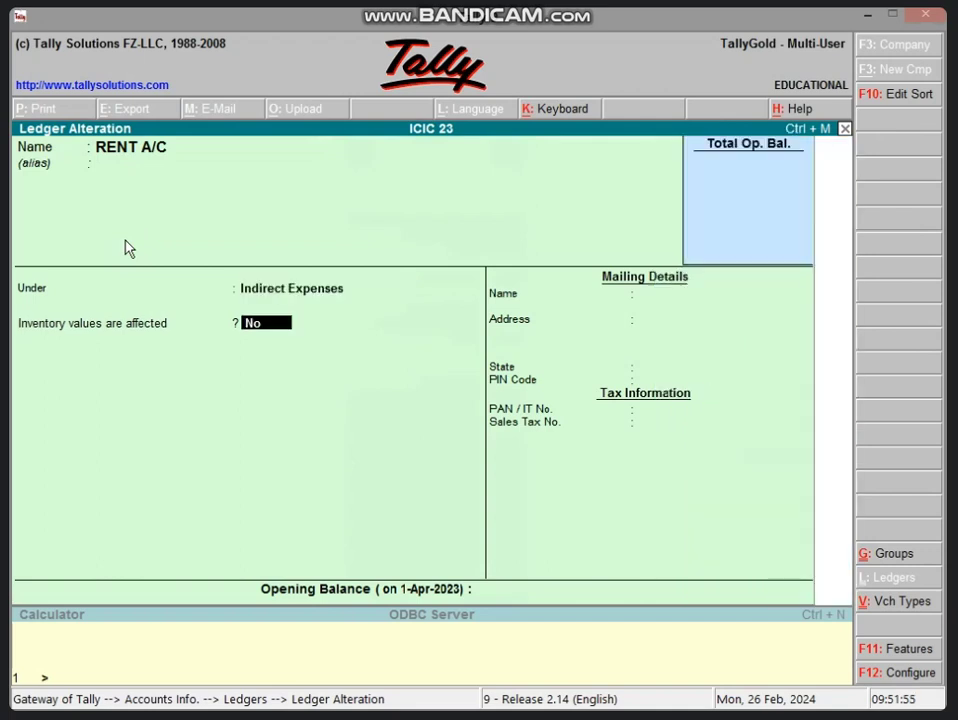
{"action": "key", "text": "Return"}
{"action": "key", "text": "Return"}
{"action": "key", "text": "Return"}
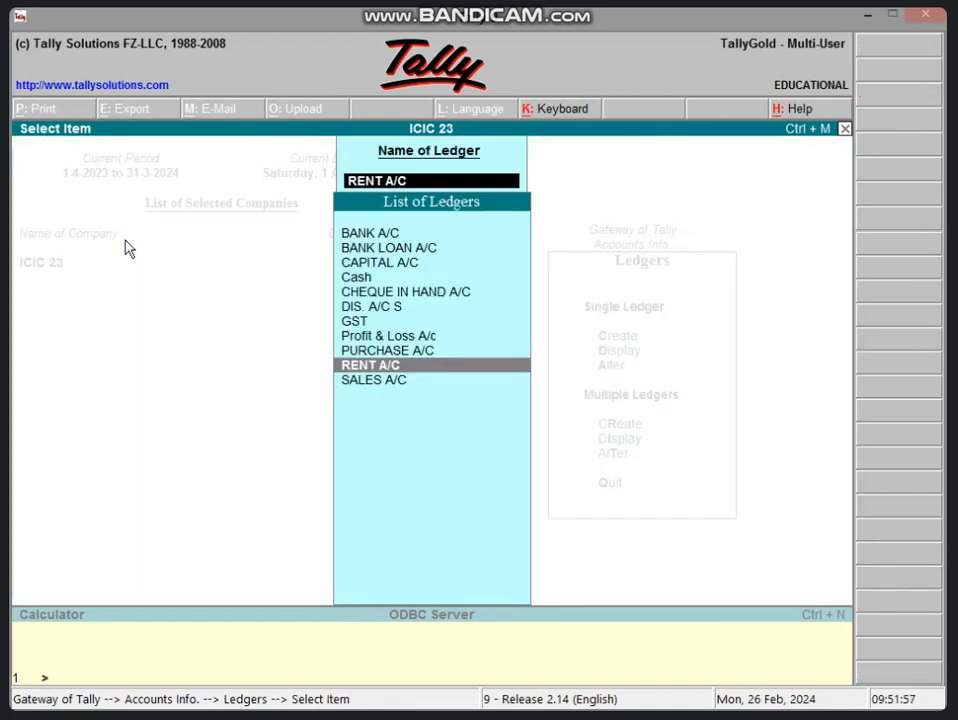
Step: Return to the accounting vouchers and start a payment voucher debiting RENT A/C with 50,000
{"action": "key", "text": "Escape"}
{"action": "key", "text": "Escape"}
{"action": "key", "text": "Escape"}
{"action": "key", "text": "Escape"}
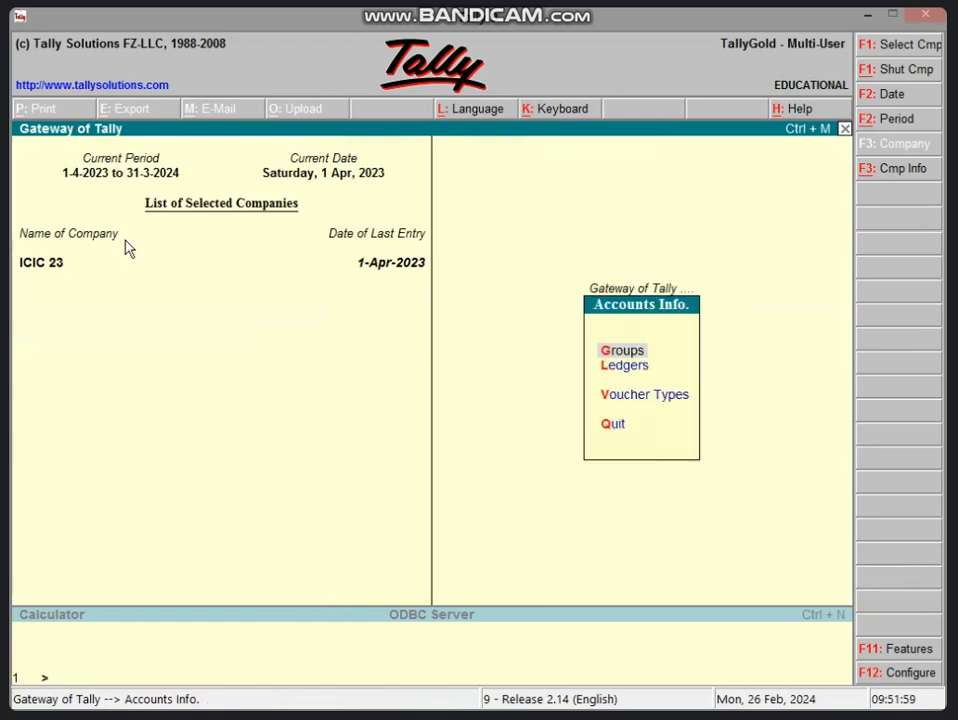
{"action": "key", "text": "n"}
{"action": "key", "text": "v"}
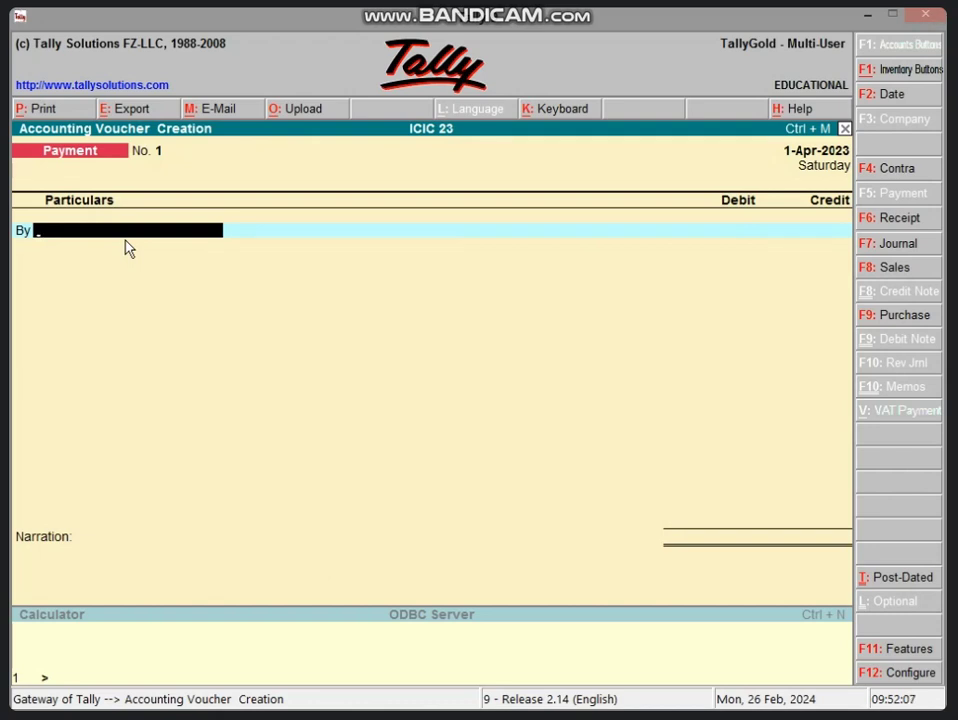
{"action": "type", "text": "R"}
{"action": "key", "text": "Return"}
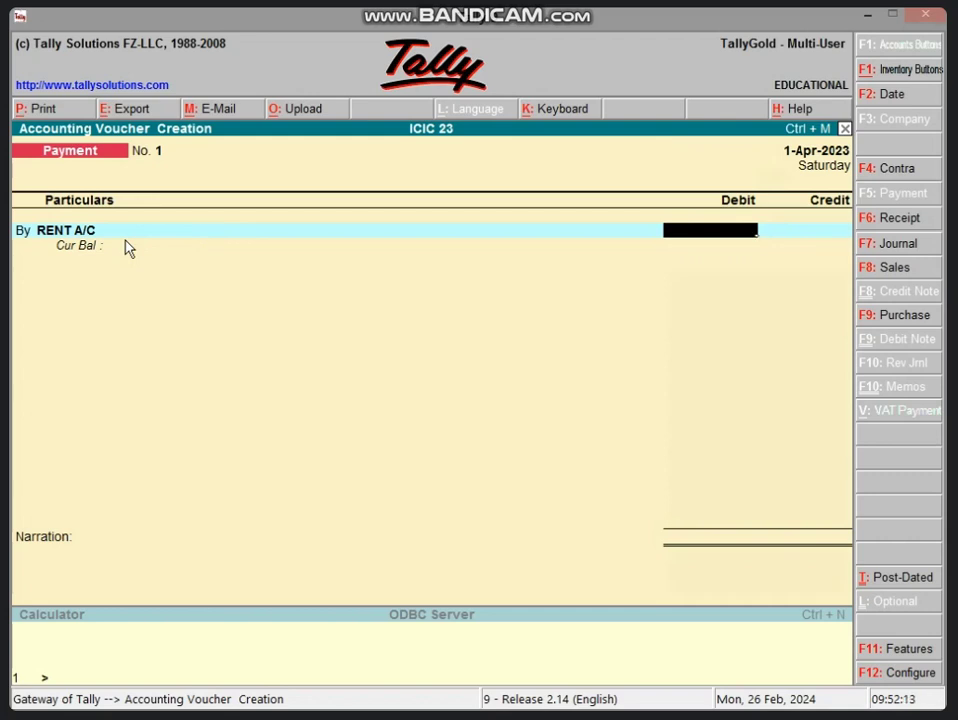
{"action": "type", "text": "50000"}
{"action": "key", "text": "Return"}
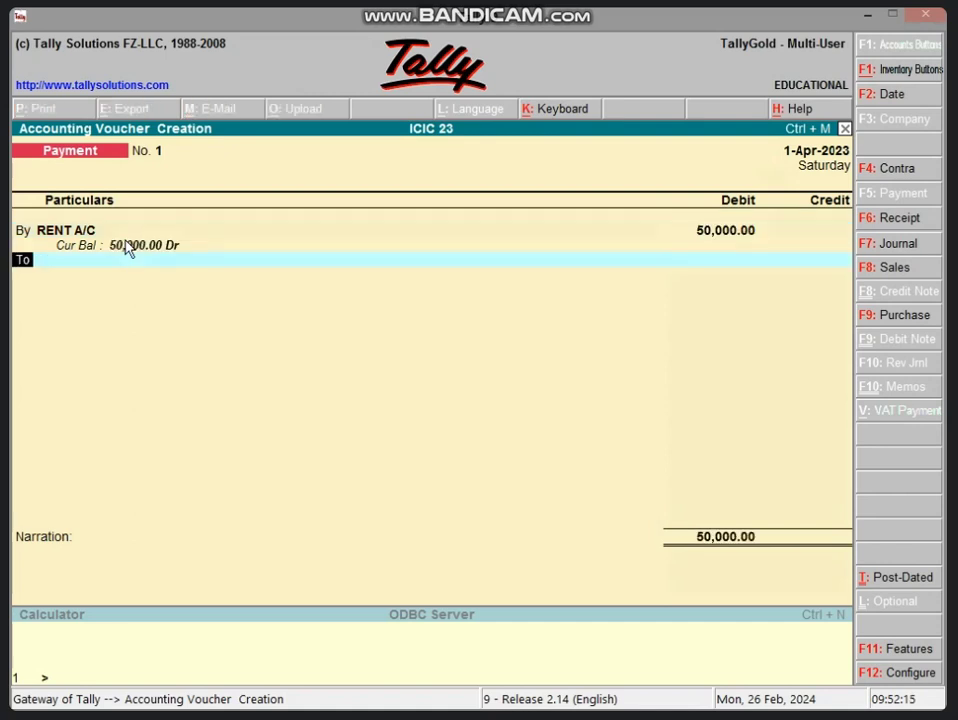
Step: Credit the Cash ledger with 50,000 in the rent payment voucher
{"action": "key", "text": "Return"}
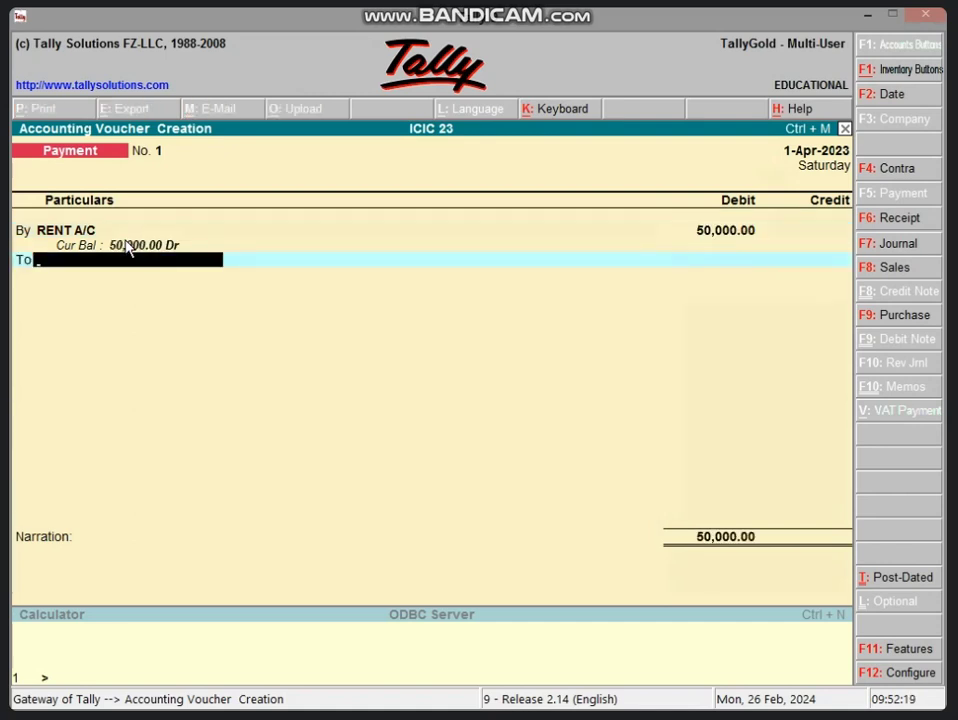
{"action": "type", "text": "C"}
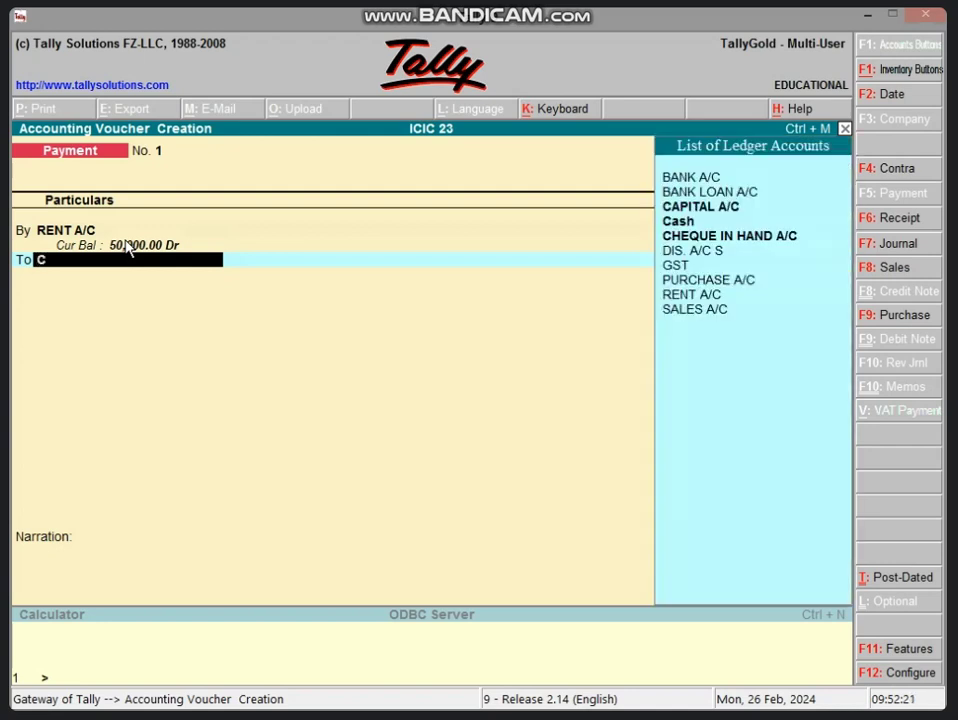
{"action": "key", "text": "Down"}
{"action": "key", "text": "Return"}
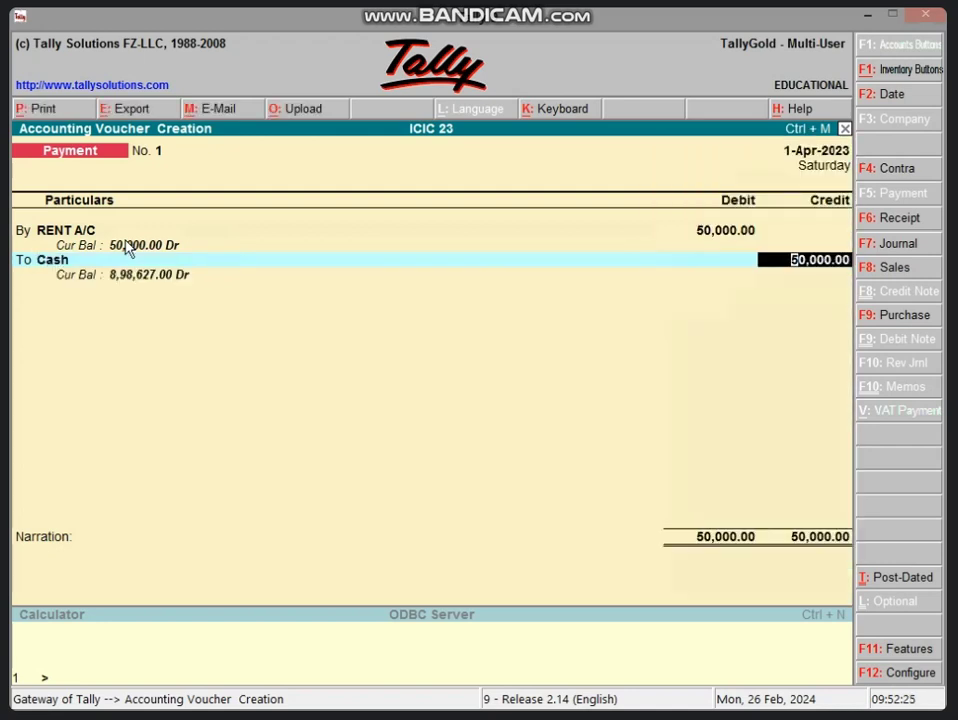
{"action": "key", "text": "Return"}
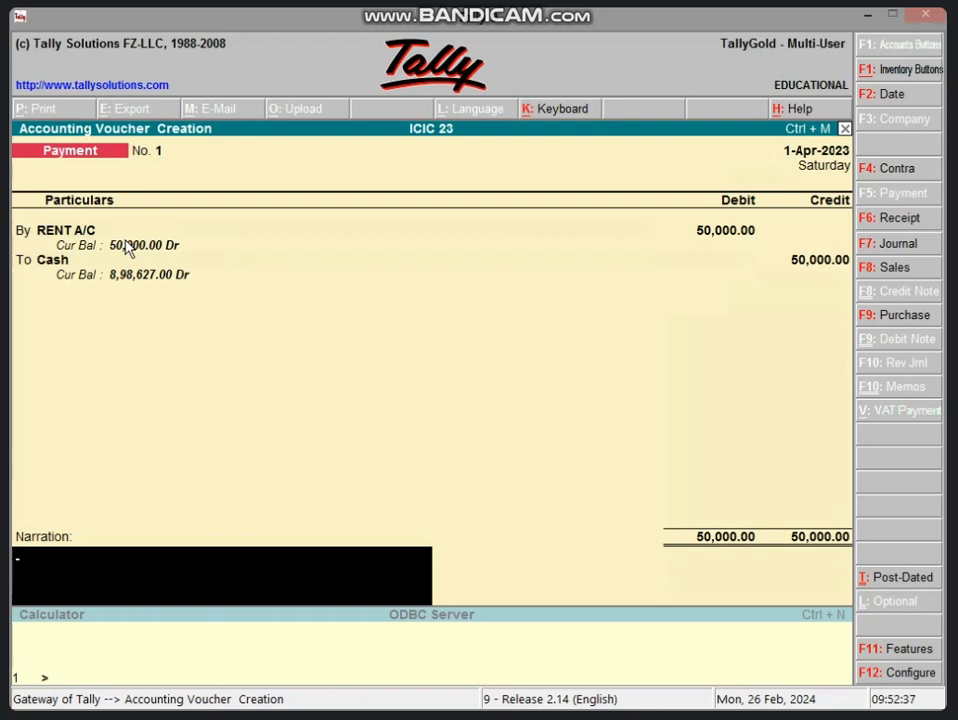
Step: Enter the narration "BEING RENT PAY" and save the rent payment voucher
{"action": "type", "text": "BEING"}
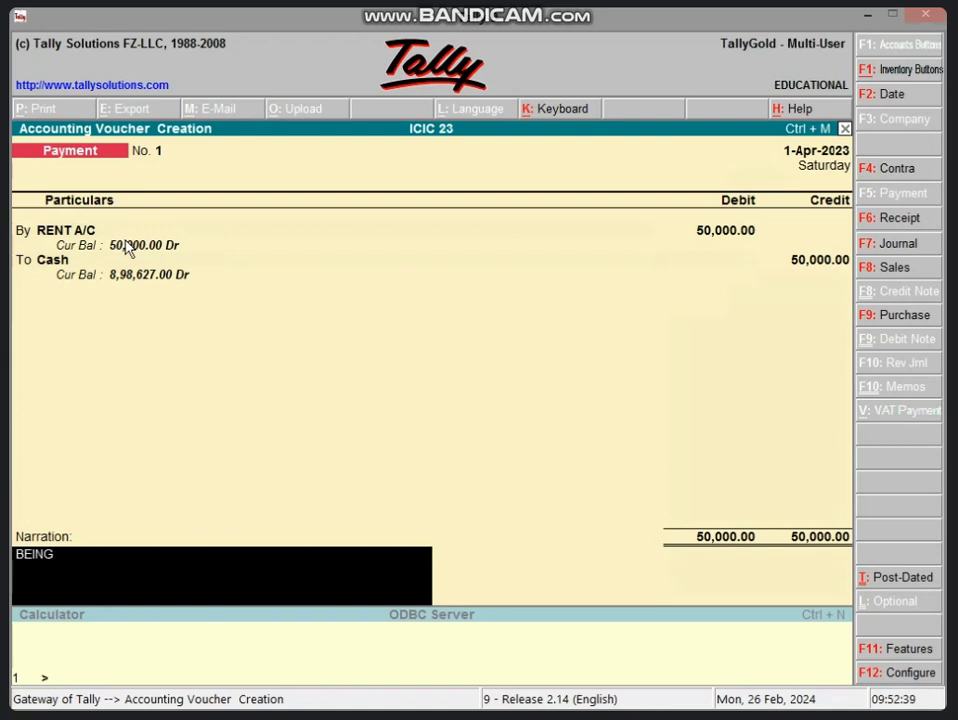
{"action": "type", "text": " P"}
{"action": "key", "text": "BackSpace"}
{"action": "type", "text": "RENT PAI"}
{"action": "key", "text": "BackSpace"}
{"action": "type", "text": "Y"}
{"action": "key", "text": "BackSpace"}
{"action": "type", "text": "ID"}
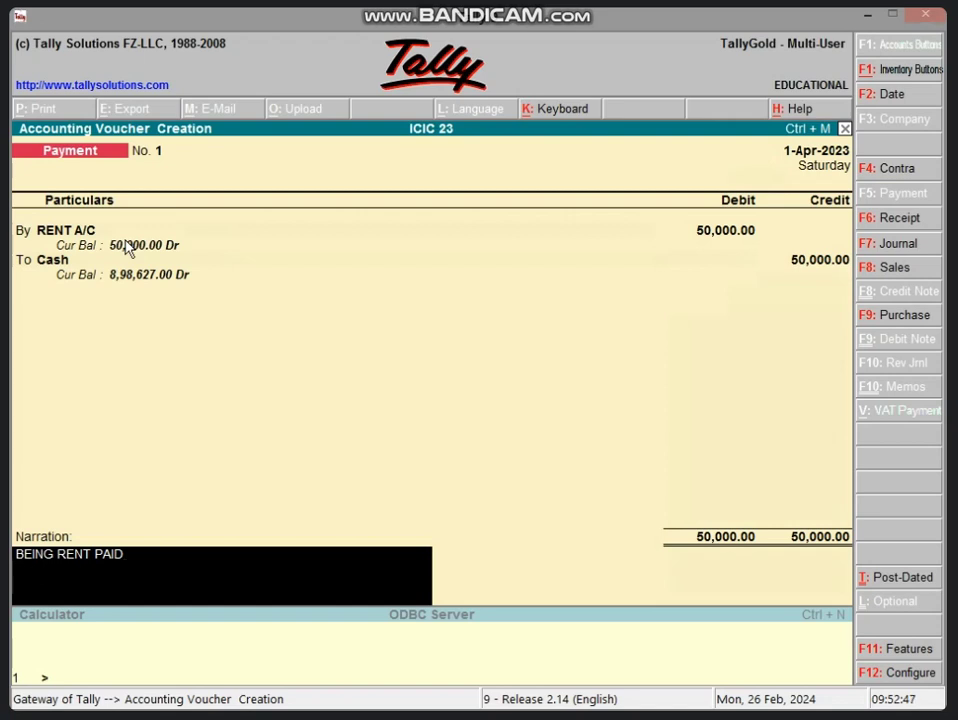
{"action": "key", "text": "BackSpace"}
{"action": "key", "text": "BackSpace"}
{"action": "type", "text": "Y"}
{"action": "key", "text": "Return"}
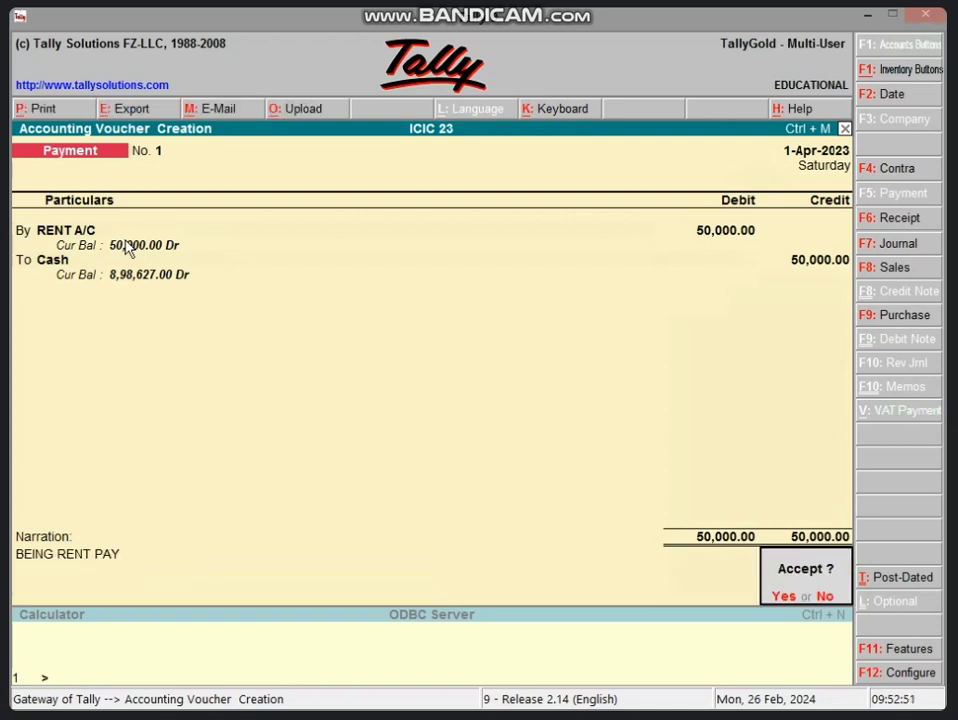
{"action": "key", "text": "Return"}
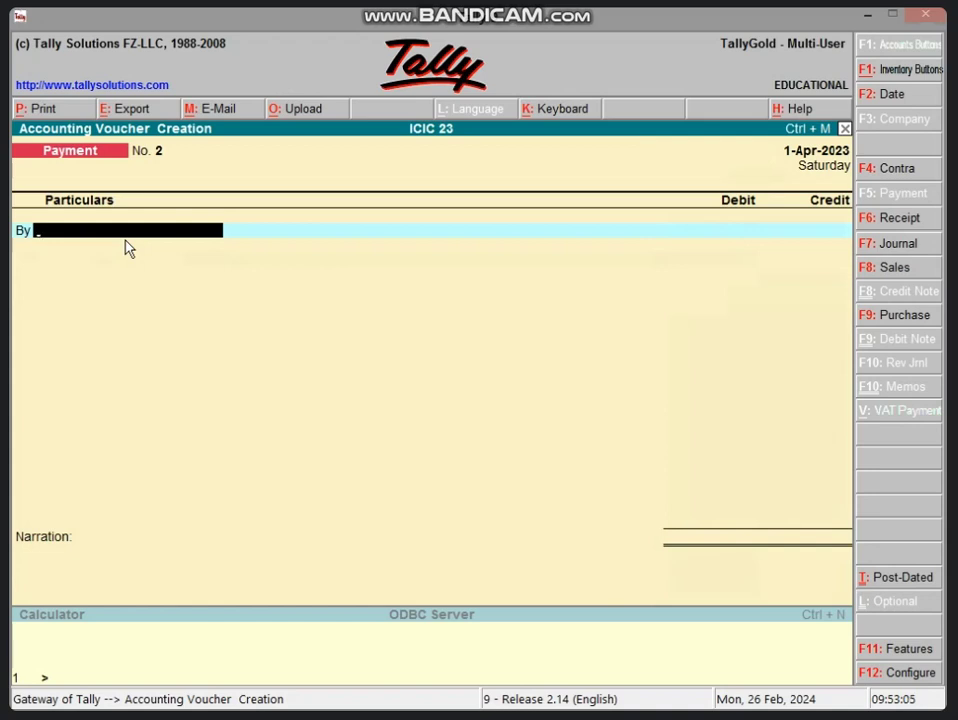
Step: Create a WAGES A/C ledger under Direct Expenses for the debit line of the second payment voucher
{"action": "key", "text": "alt+c"}
{"action": "type", "text": "WA"}
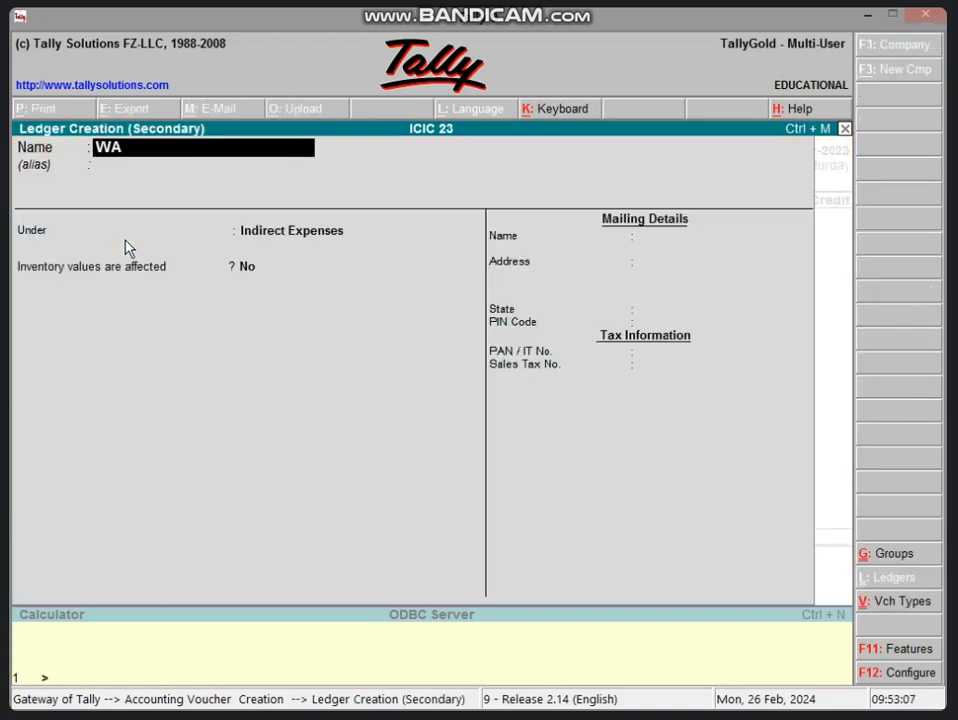
{"action": "type", "text": "GES A/C"}
{"action": "key", "text": "Return"}
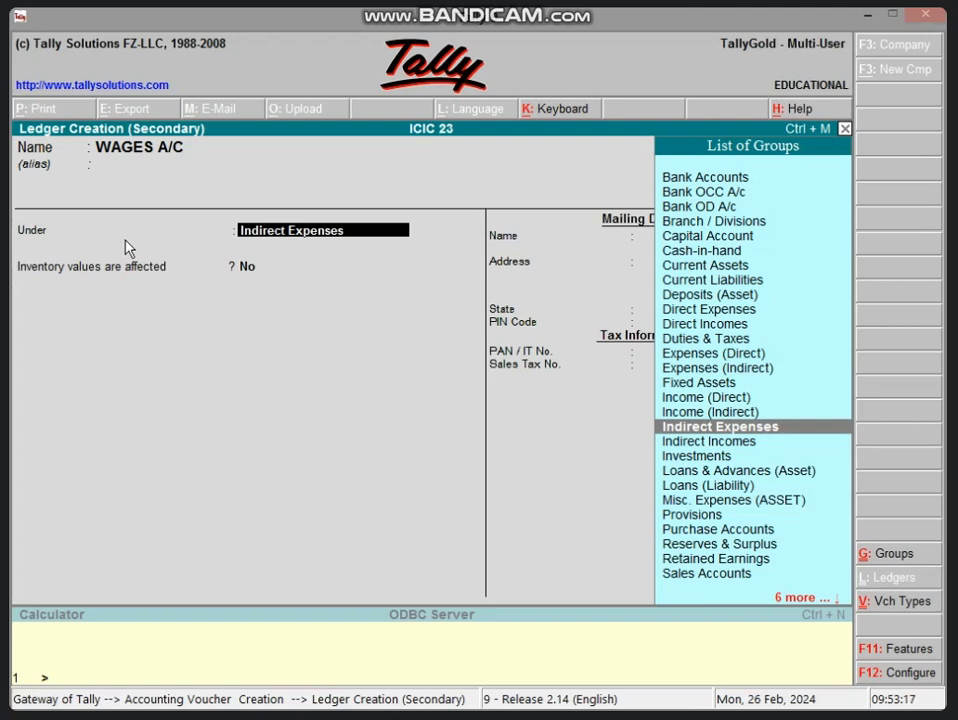
{"action": "type", "text": "D"}
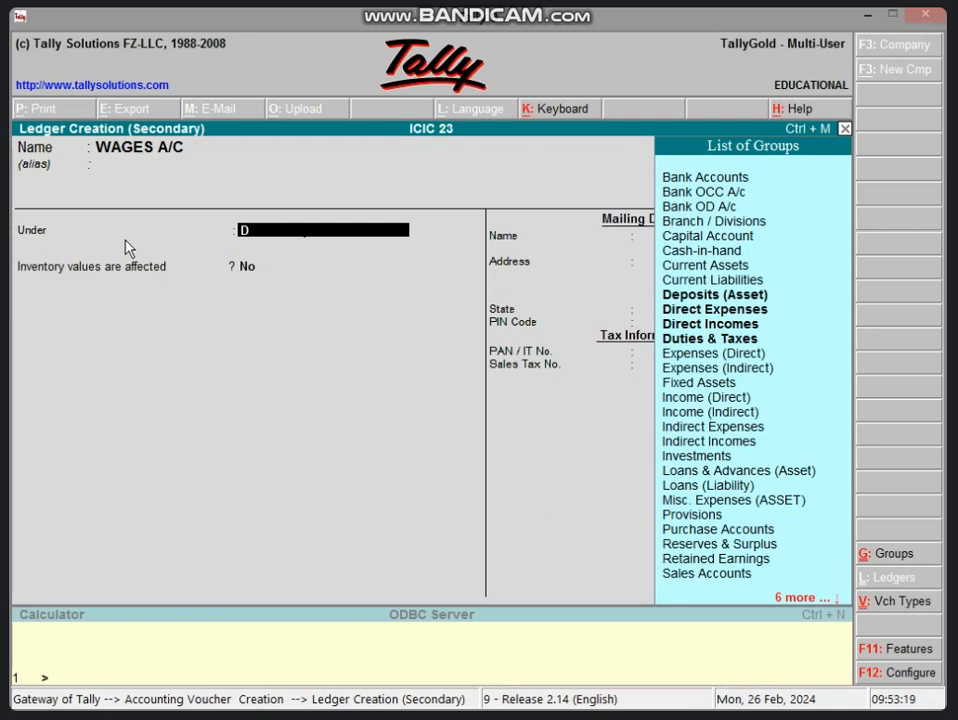
{"action": "type", "text": "i"}
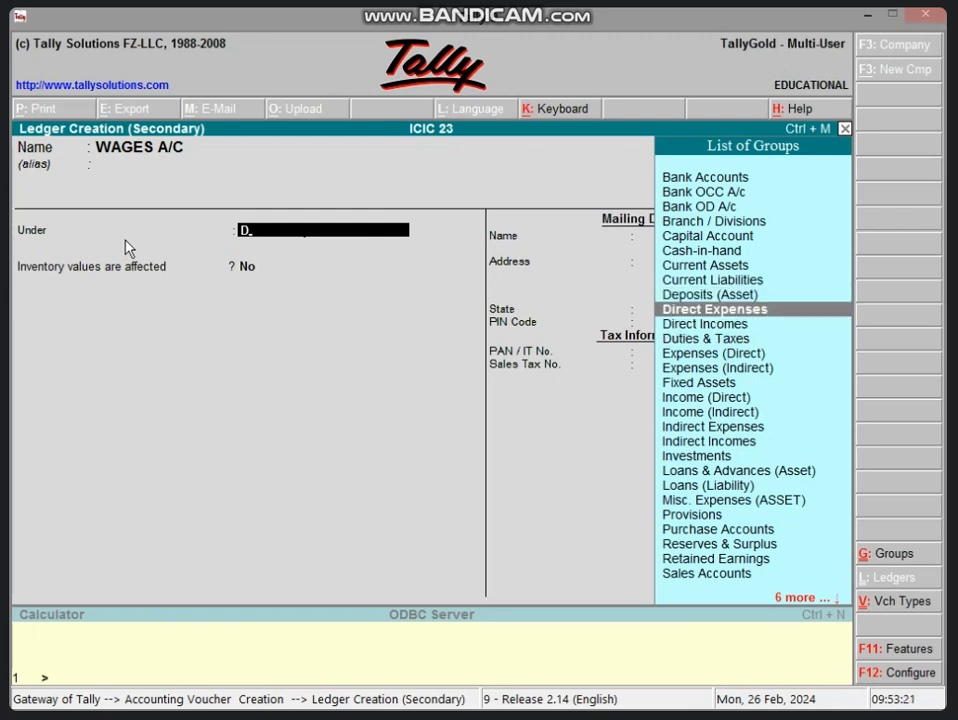
{"action": "key", "text": "Return"}
{"action": "key", "text": "ctrl+a"}
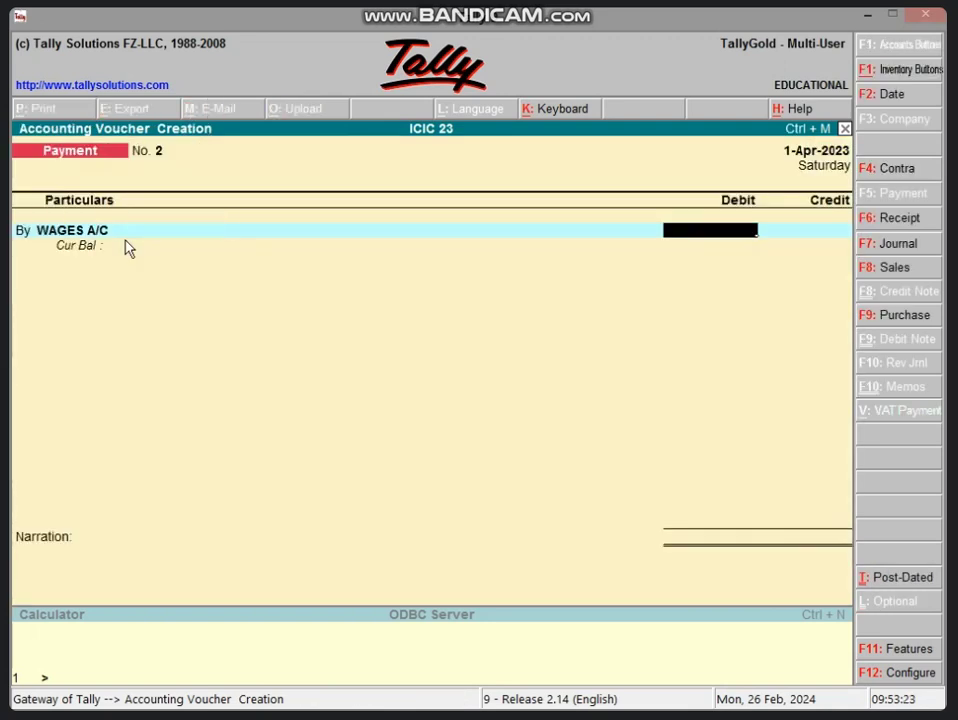
Step: Debit WAGES A/C with 50,000 against Cash and save the payment voucher without a narration
{"action": "type", "text": "5"}
{"action": "type", "text": "0,000"}
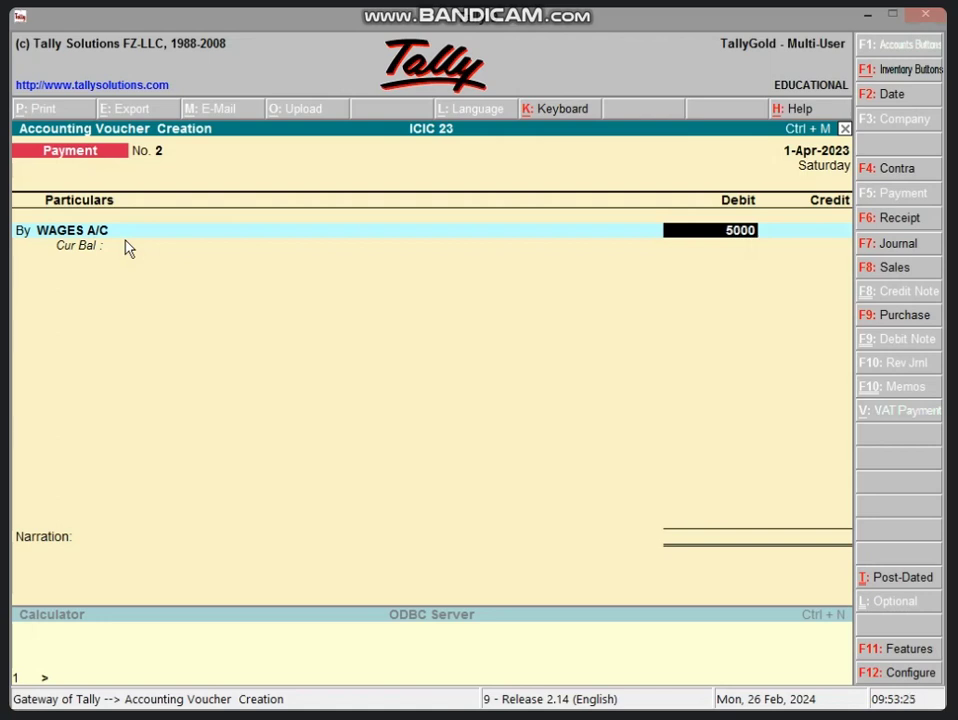
{"action": "key", "text": "Return"}
{"action": "key", "text": "Return"}
{"action": "type", "text": "CA"}
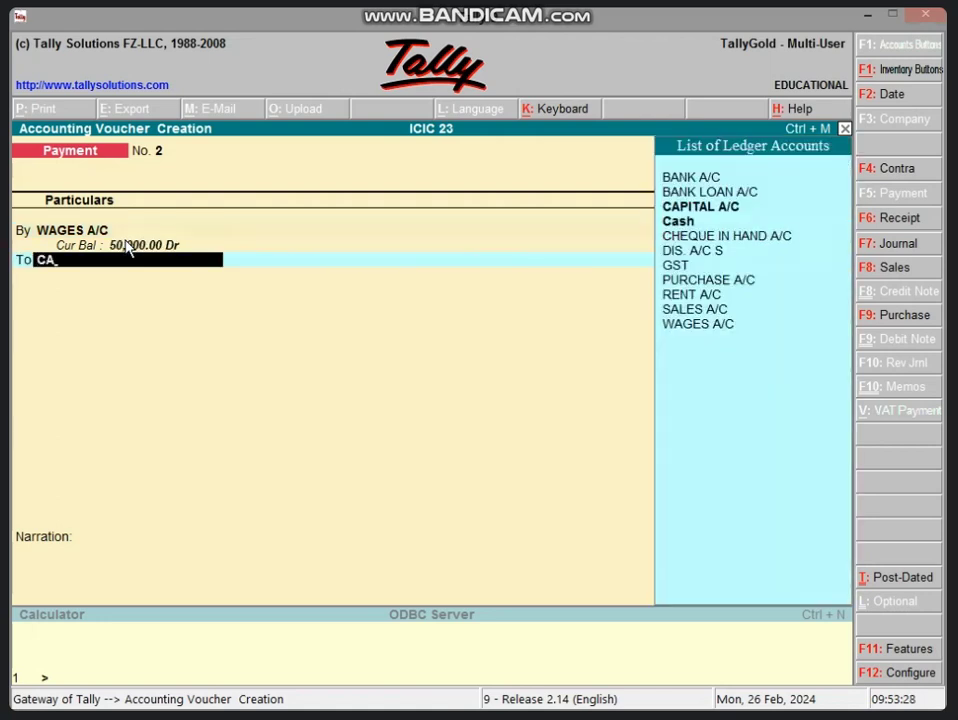
{"action": "key", "text": "Down"}
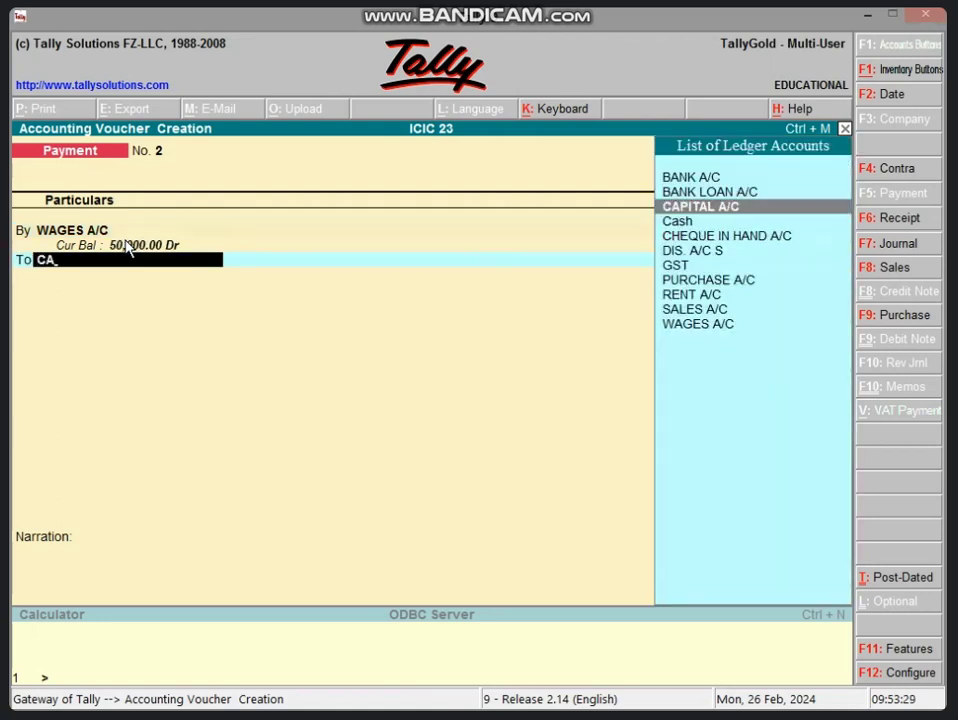
{"action": "key", "text": "Down"}
{"action": "key", "text": "Return"}
{"action": "key", "text": "Return"}
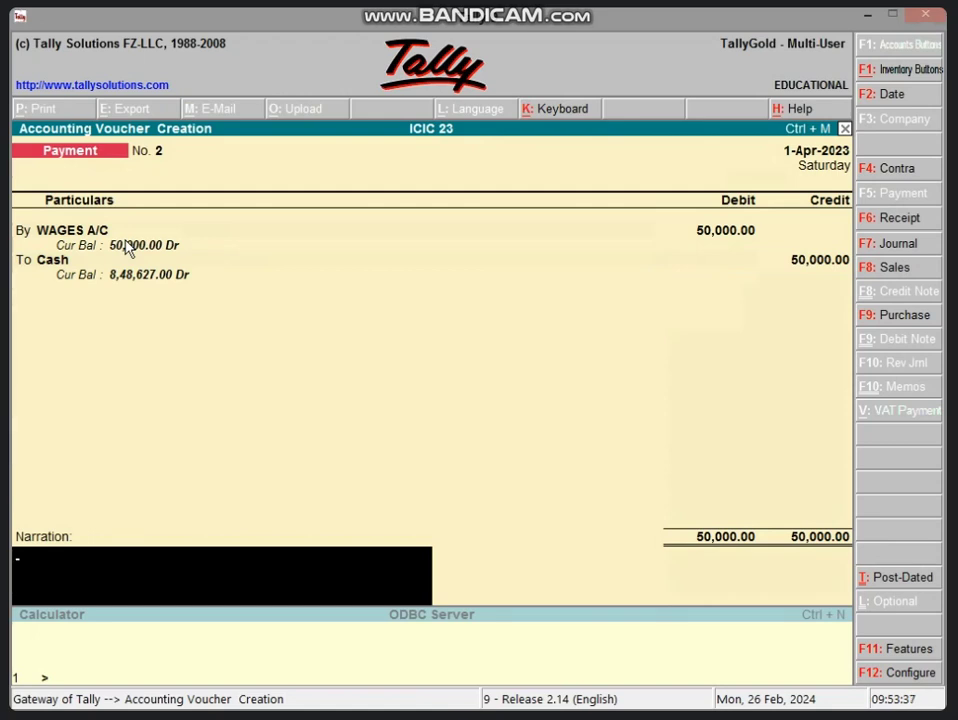
{"action": "key", "text": "Return"}
{"action": "key", "text": "Return"}
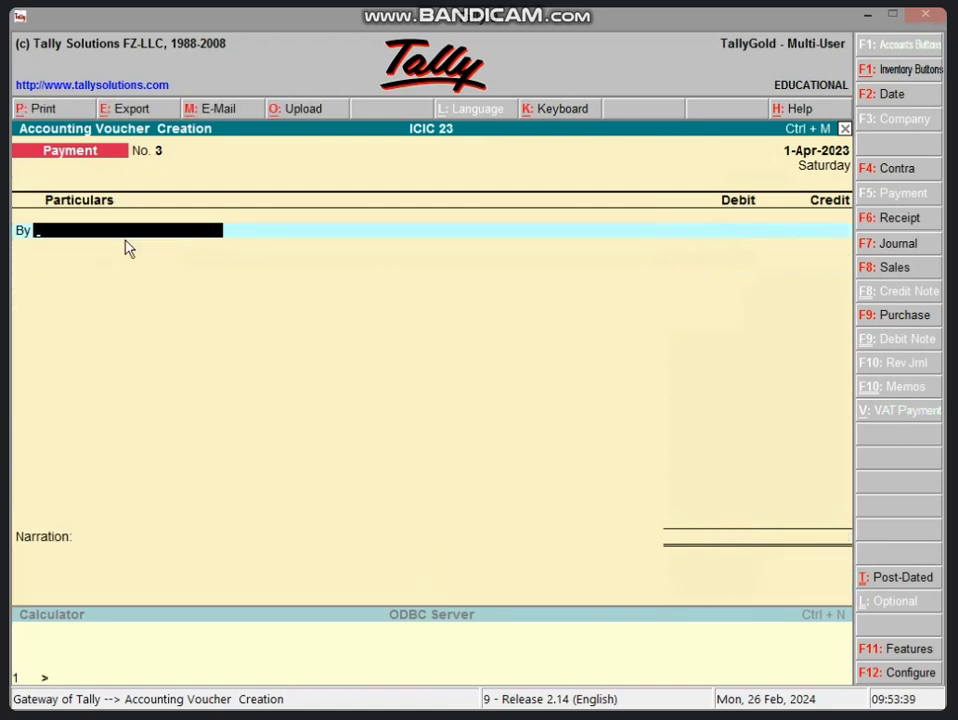